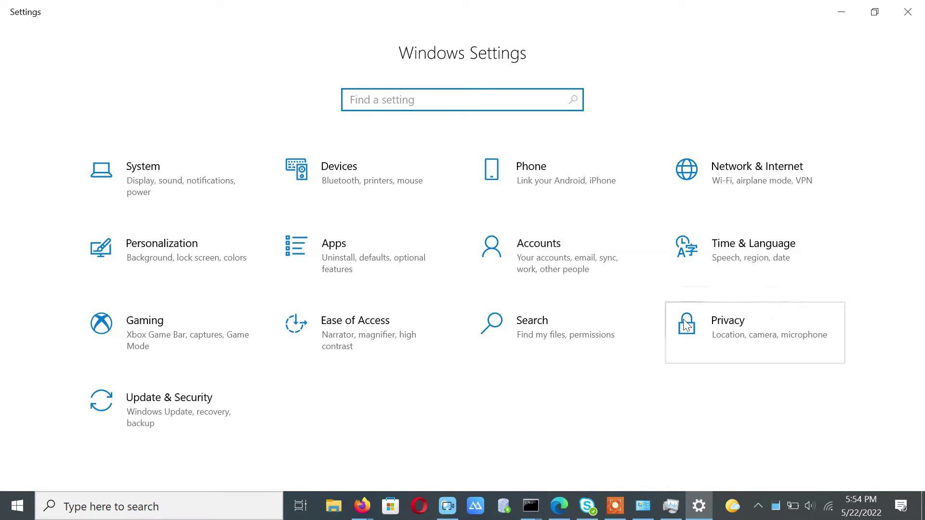
Open the Background apps page of the Privacy settings.
{"action": "left_click", "coordinate": [708, 333]}
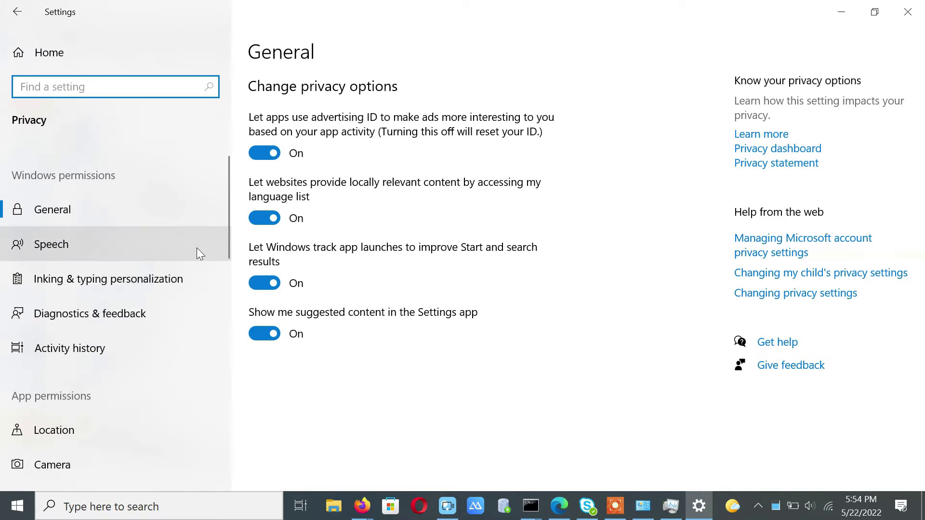
{"action": "left_click_drag", "start_coordinate": [226, 178], "coordinate": [235, 359]}
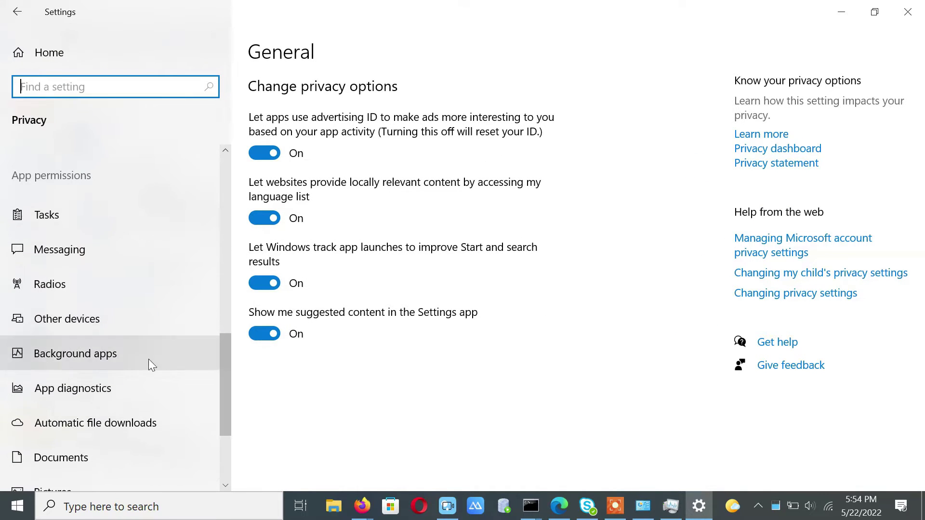
{"action": "left_click", "coordinate": [88, 359]}
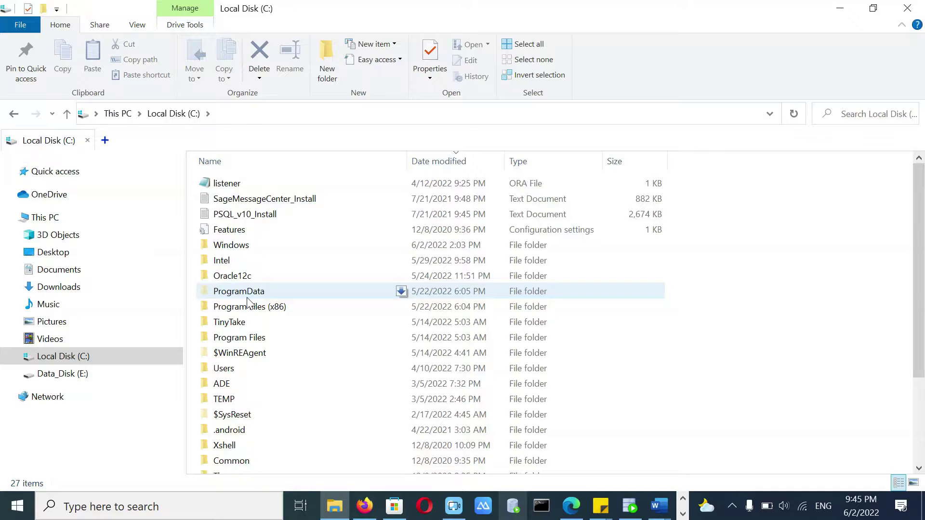
In File Explorer, open the folder C:\ProgramData\Microsoft\Windows\Start Menu\Programs.
{"action": "double_click", "coordinate": [246, 294]}
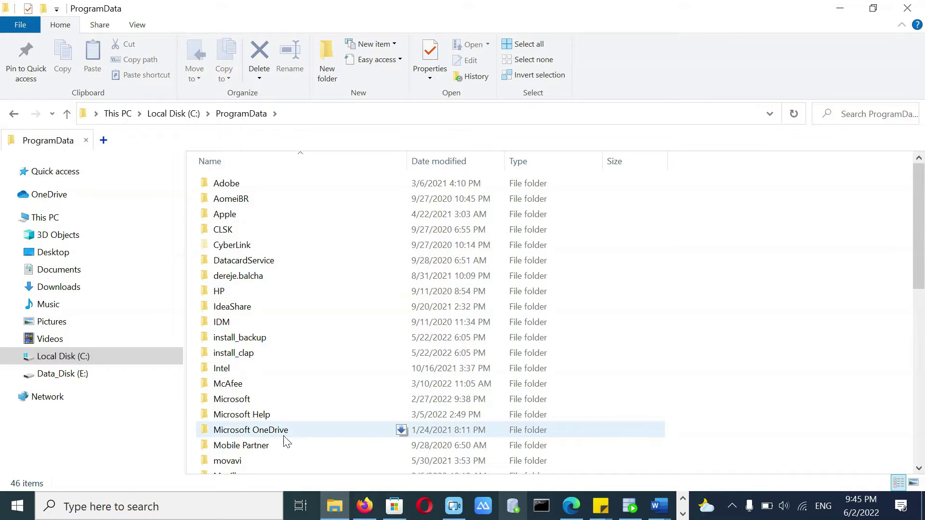
{"action": "double_click", "coordinate": [230, 401]}
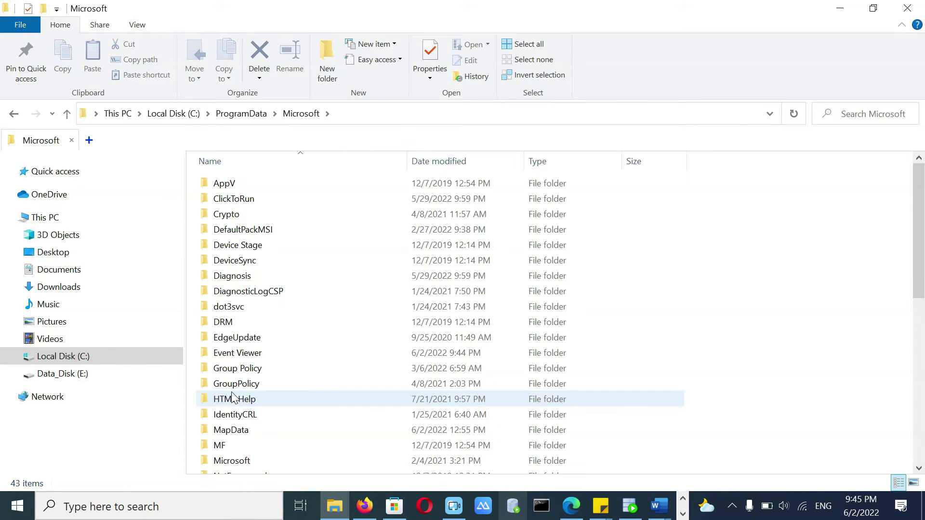
{"action": "left_click_drag", "start_coordinate": [921, 199], "coordinate": [921, 238]}
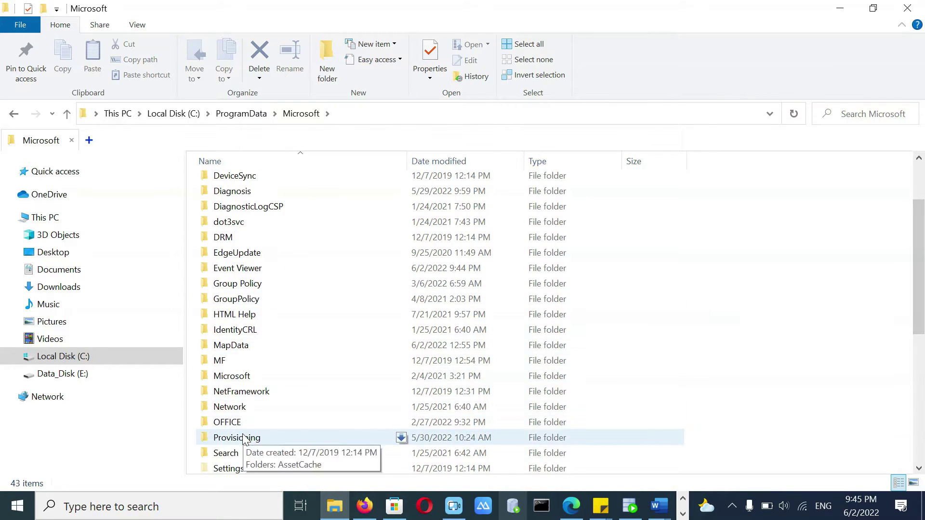
{"action": "left_click", "coordinate": [244, 186]}
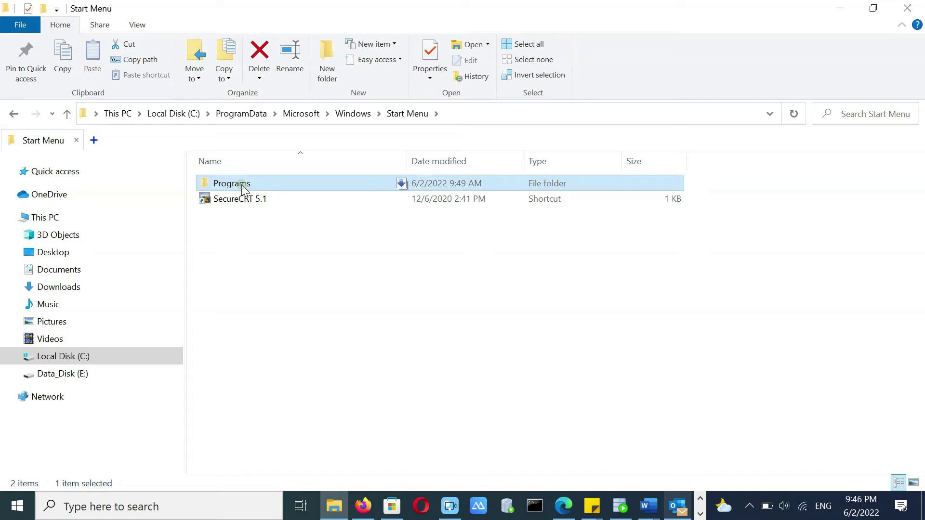
{"action": "double_click", "coordinate": [243, 187]}
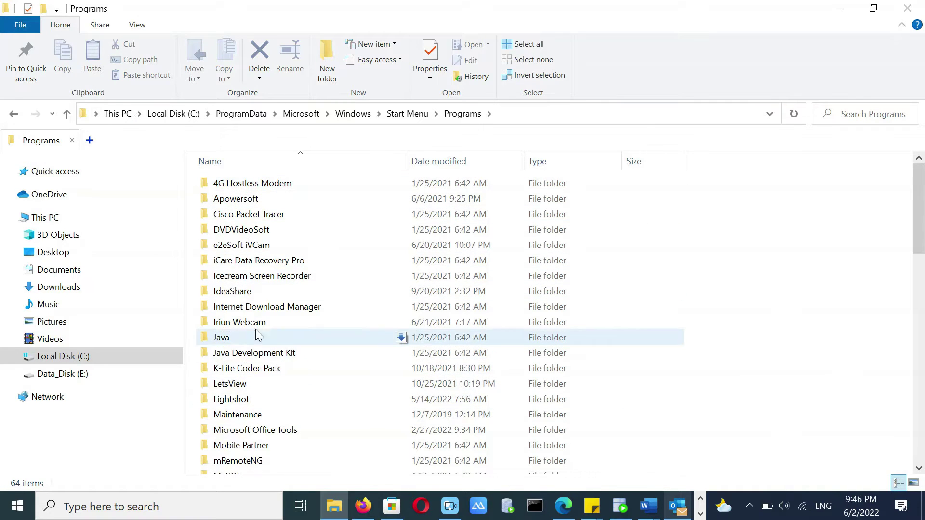
Open the Startup folder inside Programs and bring up the available actions for the Ge'ez 2010 shortcut.
{"action": "left_click", "coordinate": [228, 322]}
{"action": "key", "text": "s"}
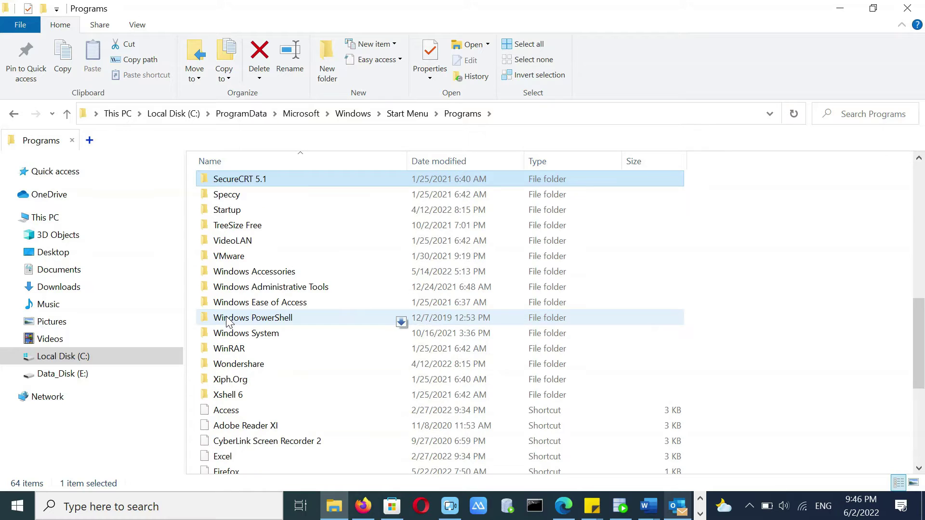
{"action": "double_click", "coordinate": [231, 212]}
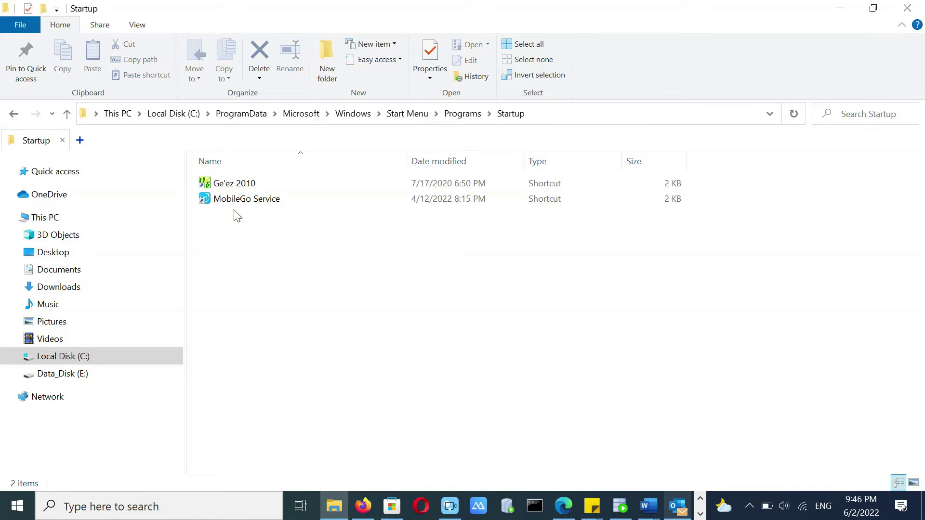
{"action": "left_click", "coordinate": [243, 186]}
{"action": "right_click", "coordinate": [241, 183]}
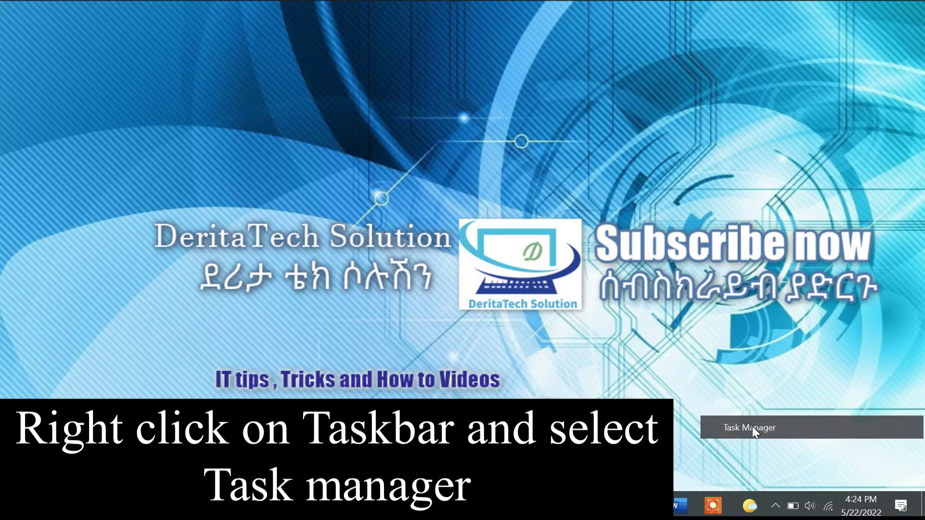
Open Task Manager and end the Microsoft Teams process.
{"action": "left_click", "coordinate": [752, 427]}
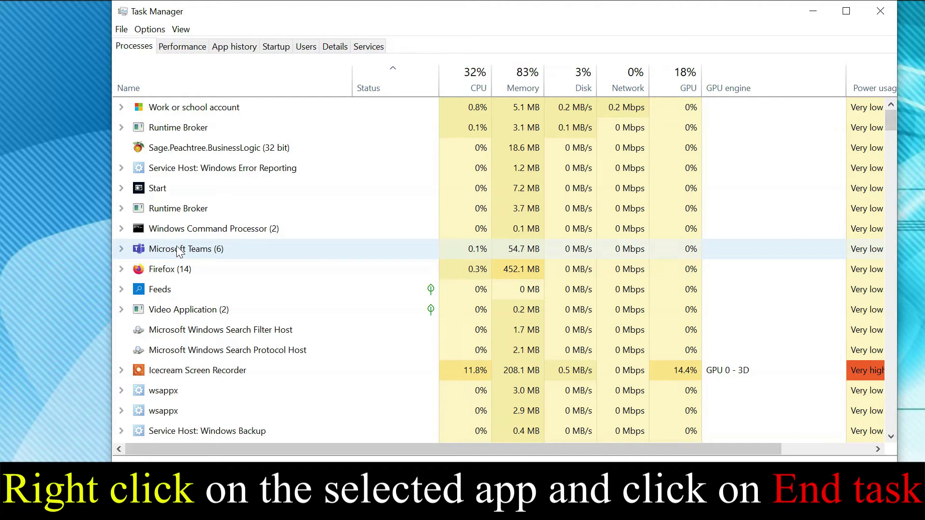
{"action": "right_click", "coordinate": [180, 249]}
{"action": "left_click", "coordinate": [226, 285]}
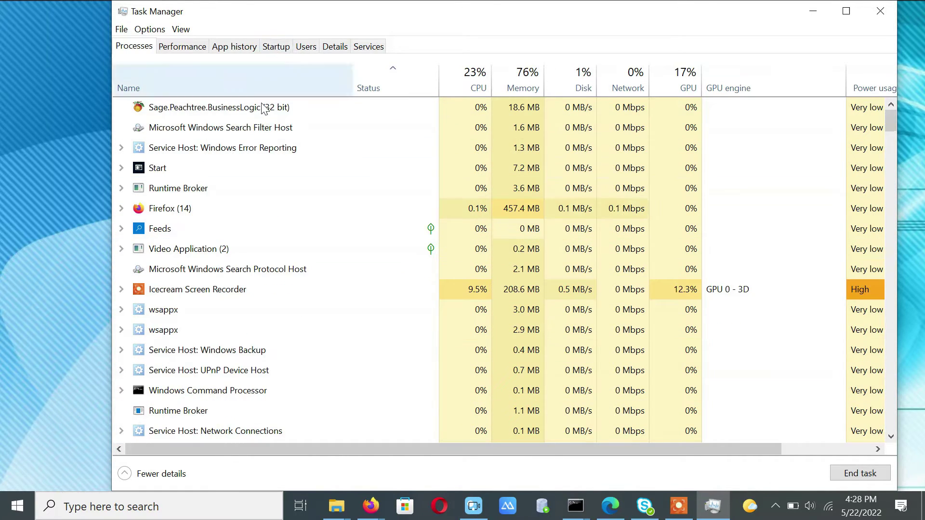
Display the apps that start with Windows and call up the actions for Java Update Scheduler without applying any.
{"action": "left_click", "coordinate": [276, 48]}
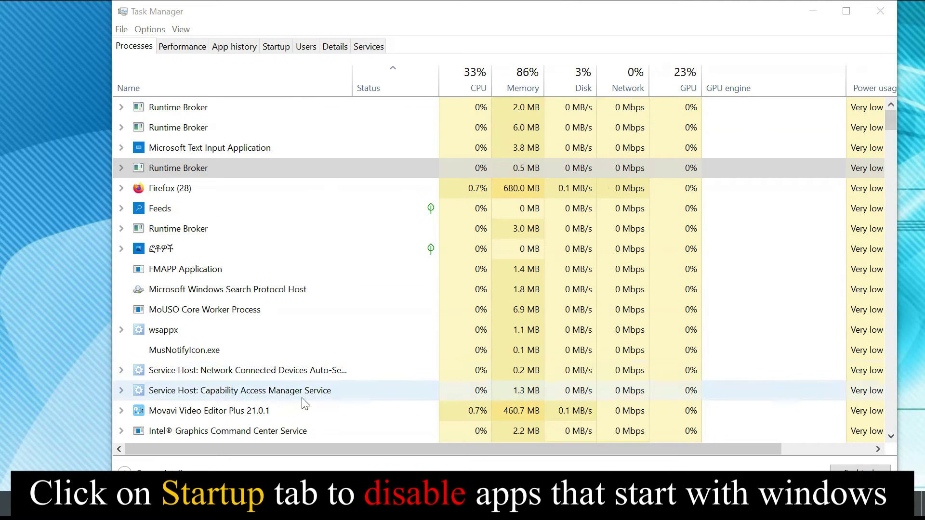
{"action": "left_click", "coordinate": [277, 50]}
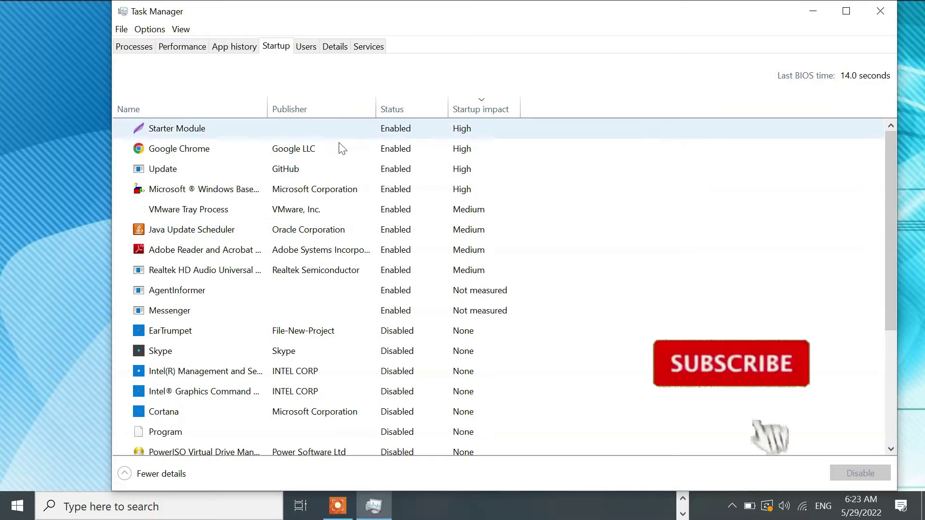
{"action": "left_click", "coordinate": [223, 231]}
{"action": "right_click", "coordinate": [223, 230]}
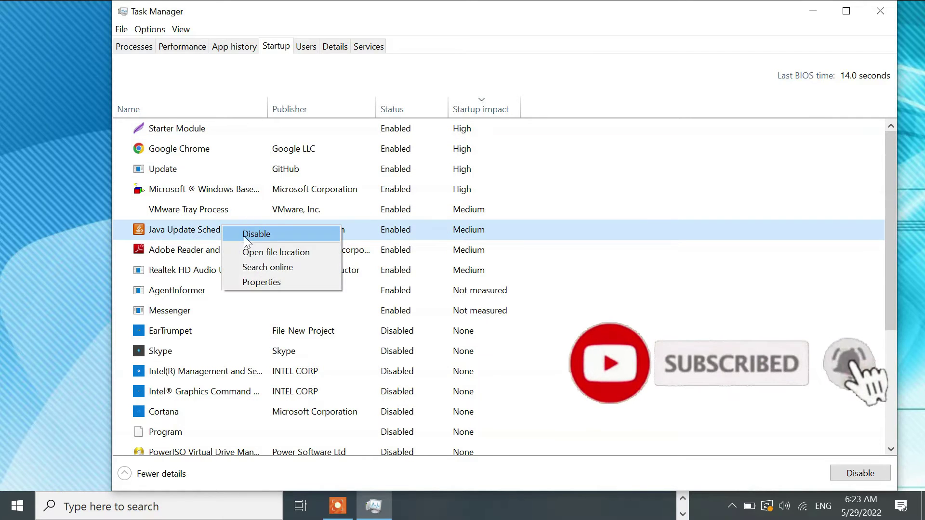
{"action": "left_click", "coordinate": [519, 58]}
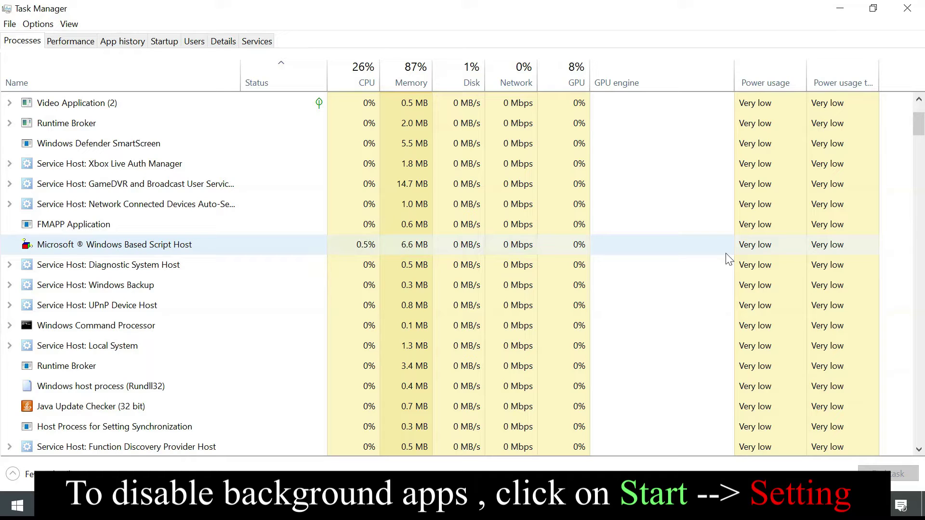
Switch to Windows Settings and open the Background apps page under Privacy.
{"action": "left_click", "coordinate": [28, 508]}
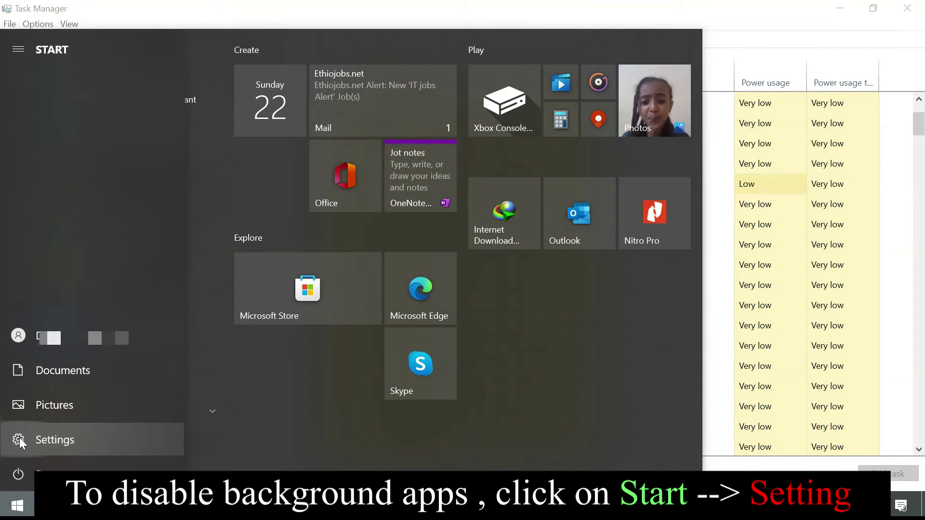
{"action": "left_click", "coordinate": [20, 438]}
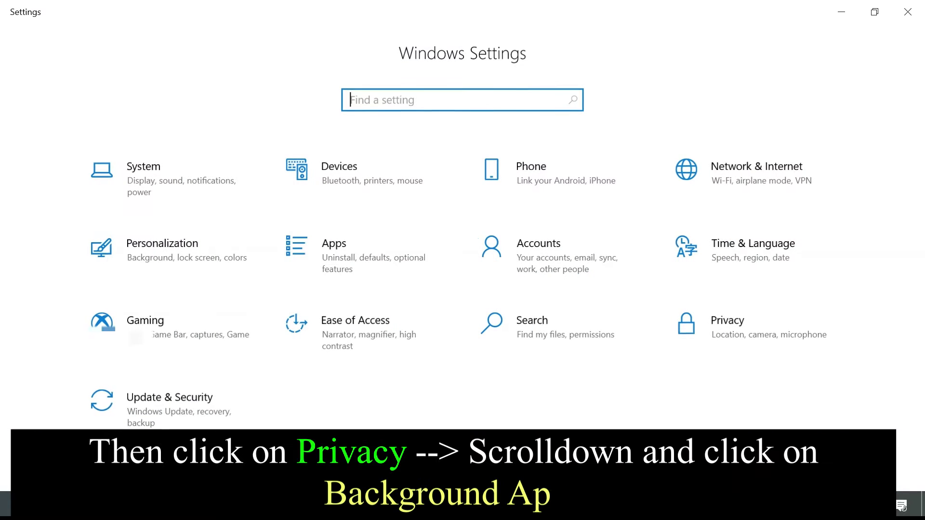
{"action": "left_click", "coordinate": [710, 332]}
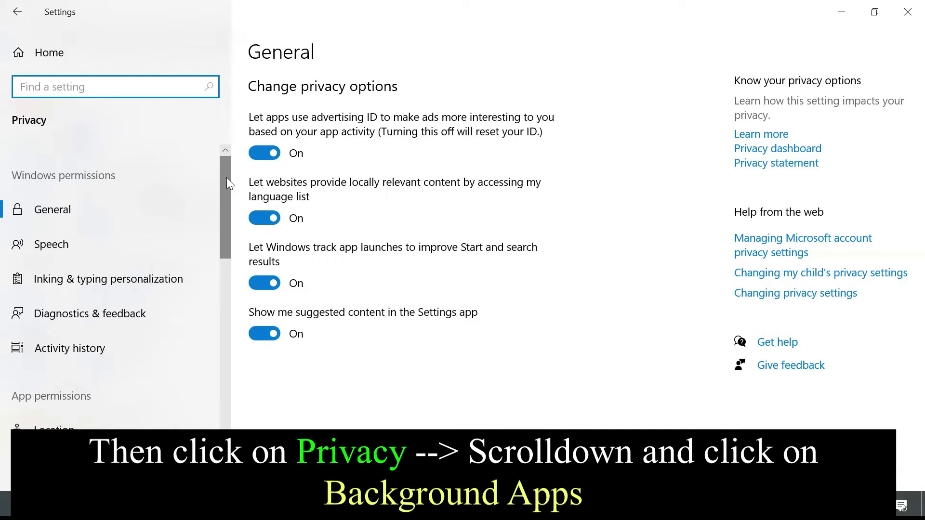
{"action": "left_click_drag", "start_coordinate": [228, 185], "coordinate": [236, 359]}
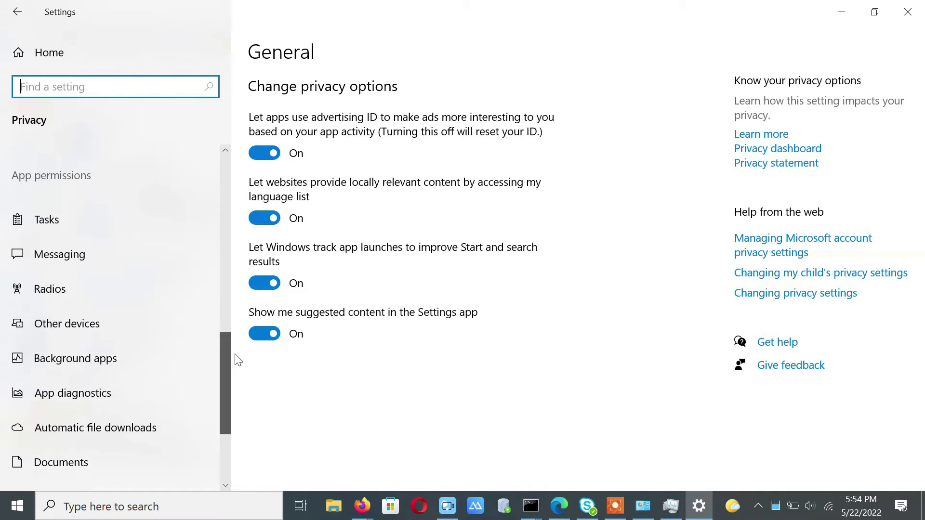
{"action": "left_click", "coordinate": [88, 357]}
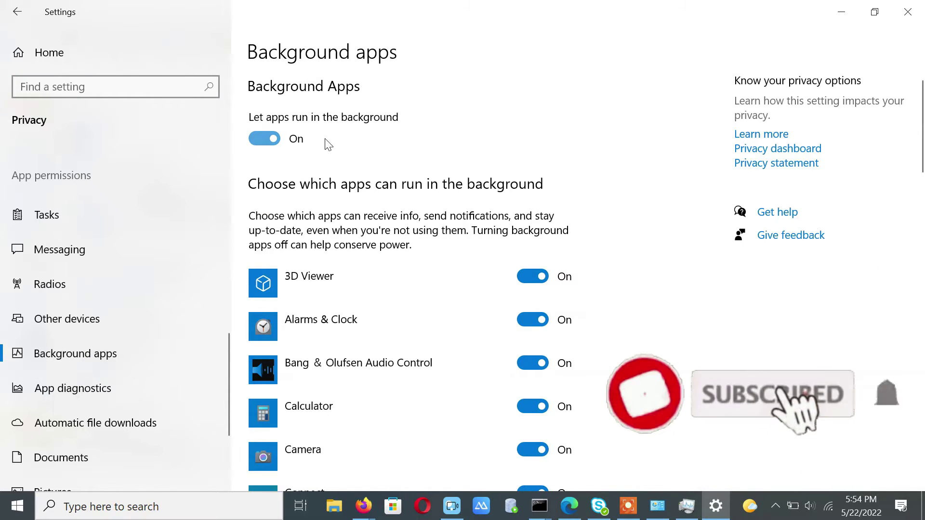
Turn off letting apps run in the background, review the app list, and turn the permission back on.
{"action": "left_click", "coordinate": [282, 140]}
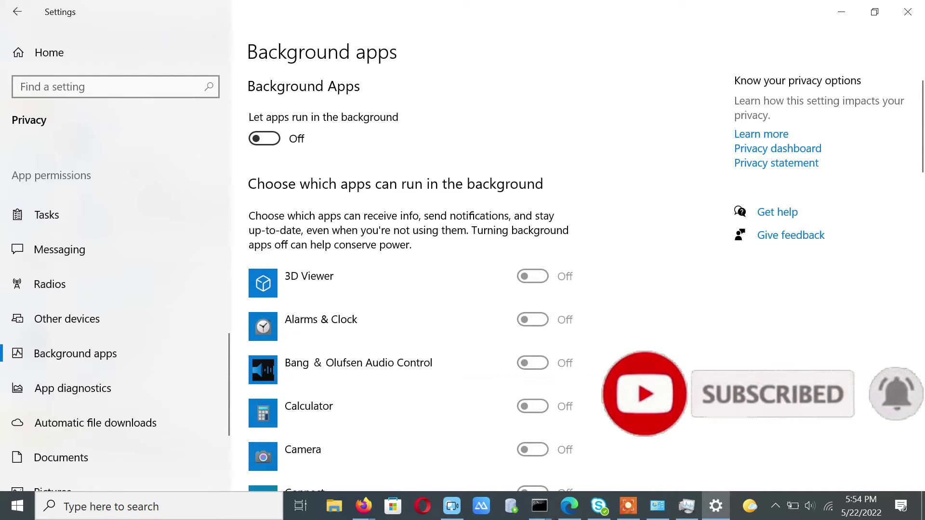
{"action": "left_click_drag", "start_coordinate": [922, 142], "coordinate": [923, 375]}
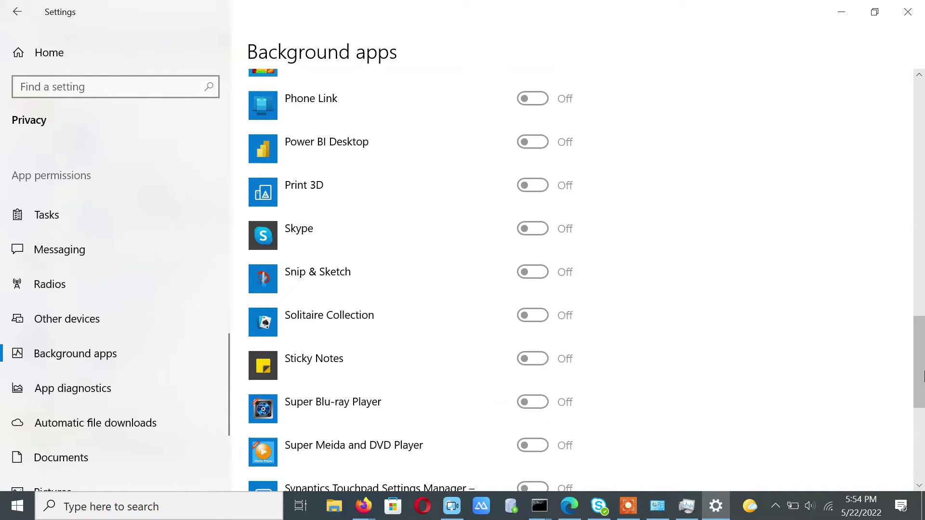
{"action": "scroll", "coordinate": [924, 371], "scroll_direction": "down", "scroll_amount": 5}
{"action": "scroll", "coordinate": [923, 174], "scroll_direction": "up", "scroll_amount": 15}
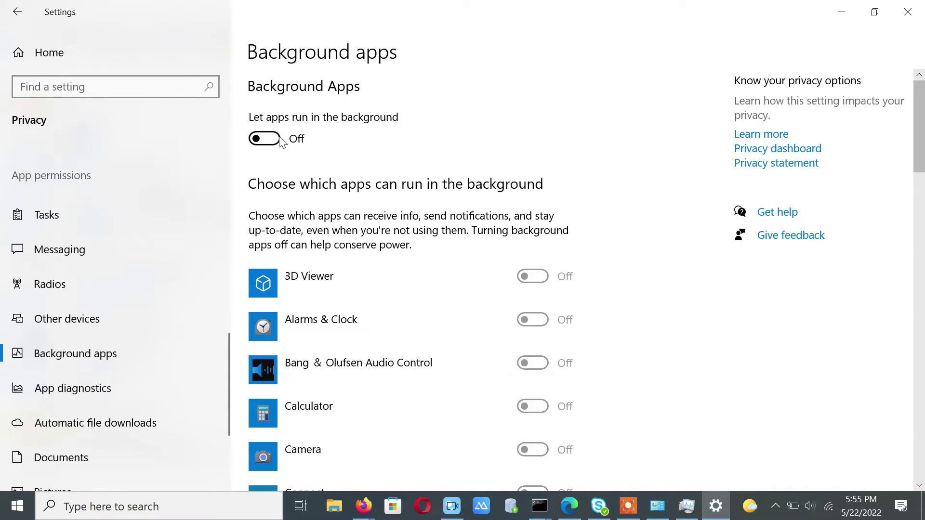
{"action": "left_click", "coordinate": [275, 140]}
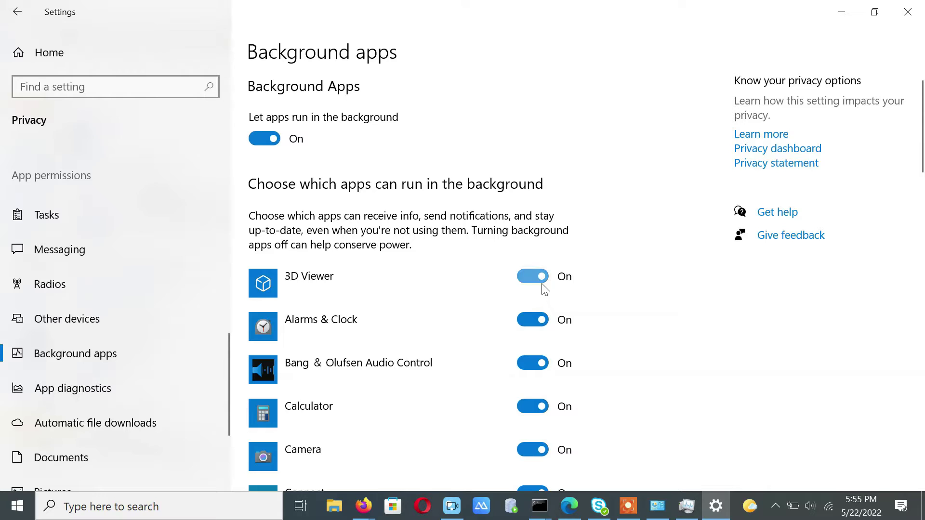
Turn off background running individually for 3D Viewer, Alarms & Clock, Bang & Olufsen Audio Control, Calculator and Camera.
{"action": "left_click", "coordinate": [533, 406]}
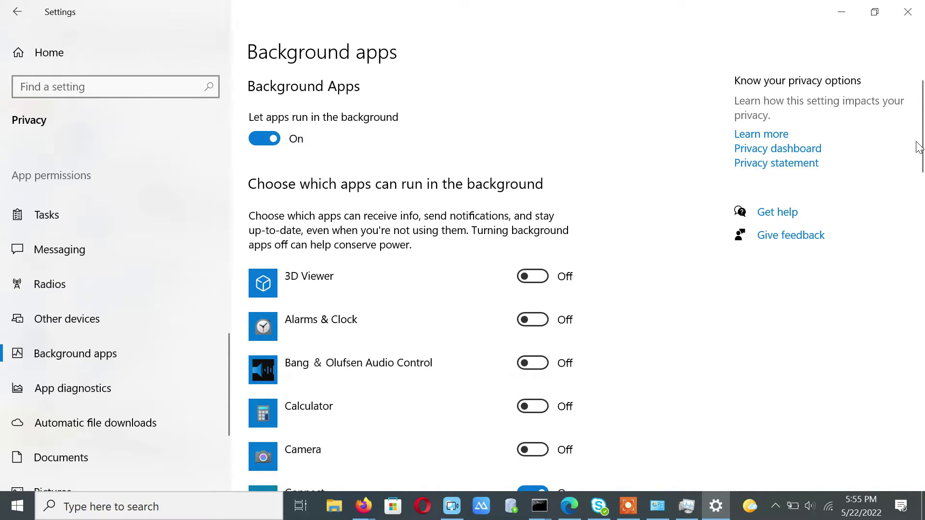
{"action": "scroll", "coordinate": [921, 140], "scroll_direction": "down", "scroll_amount": 3}
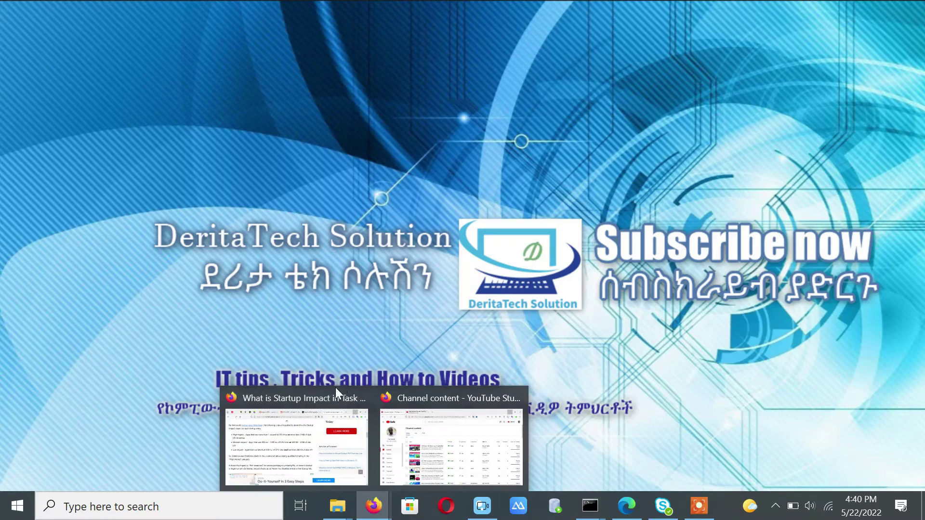
Switch to the Firefox article on Startup Impact in Task Manager, dismiss its ad, and bookmark the page with an empty name.
{"action": "left_click", "coordinate": [338, 389]}
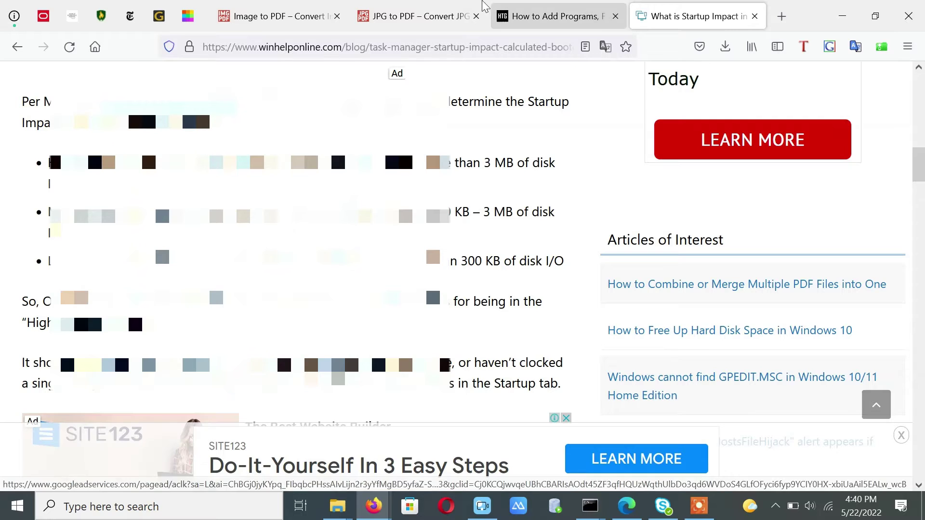
{"action": "left_click", "coordinate": [901, 435]}
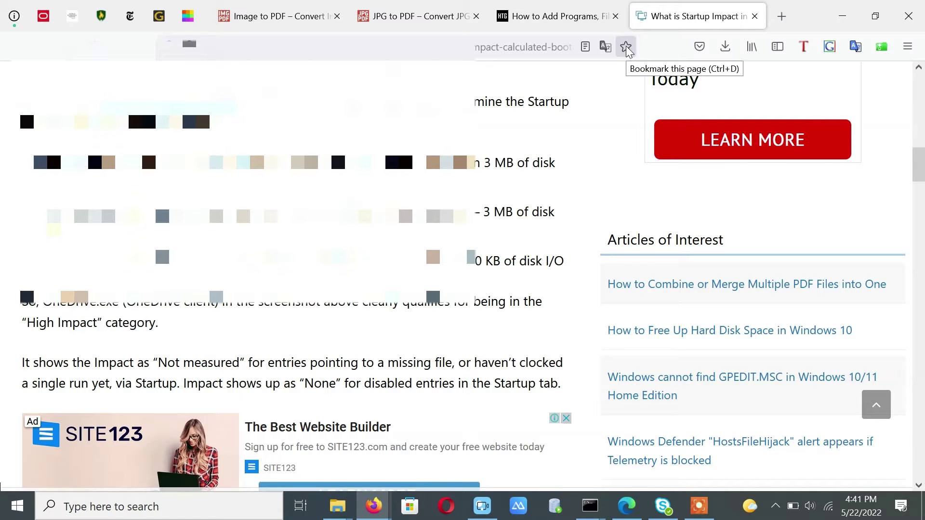
{"action": "left_click", "coordinate": [626, 47]}
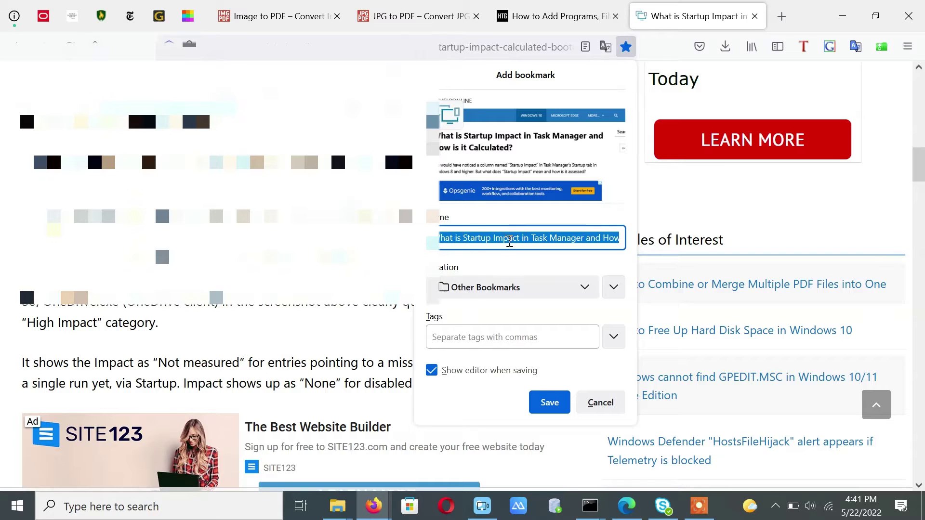
{"action": "key", "text": "BackSpace"}
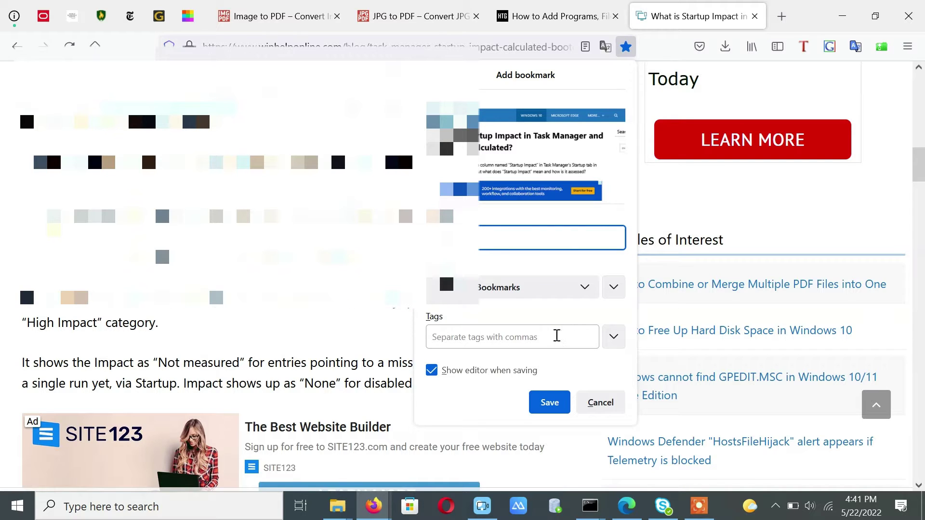
{"action": "left_click", "coordinate": [549, 403]}
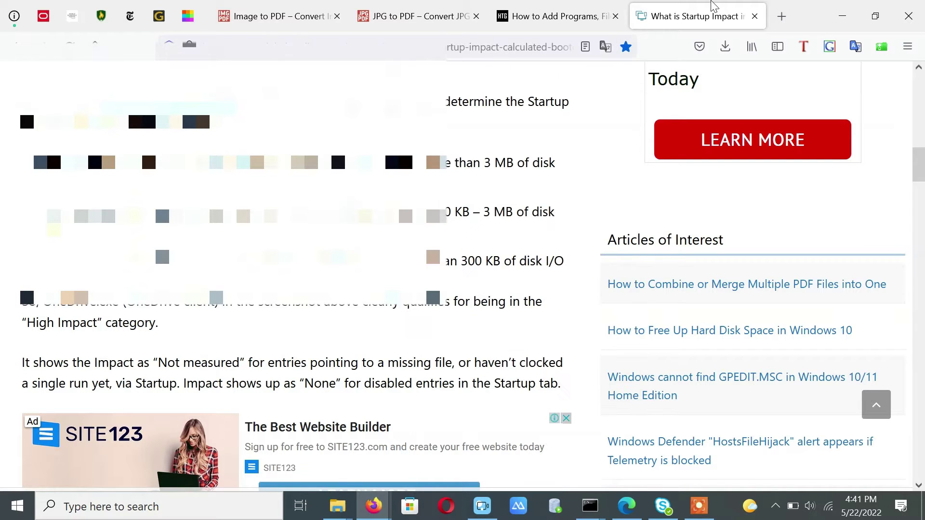
Reload the Startup Impact article, then close its browser tab and return to the desktop.
{"action": "key", "text": "F5"}
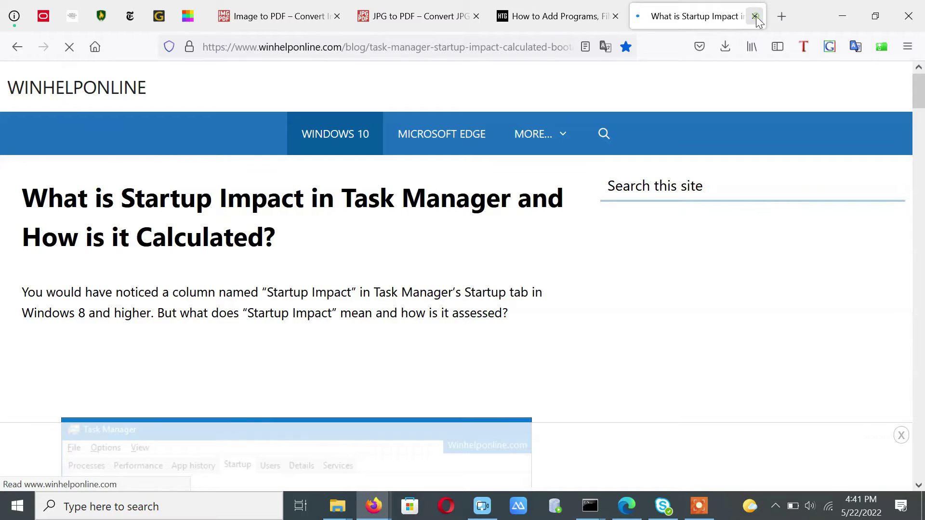
{"action": "left_click", "coordinate": [755, 16]}
{"action": "key", "text": "super+d"}
View the Firefox window with the How-To Geek article on adding startup programs, and return to the desktop.
{"action": "mouse_move", "coordinate": [373, 506]}
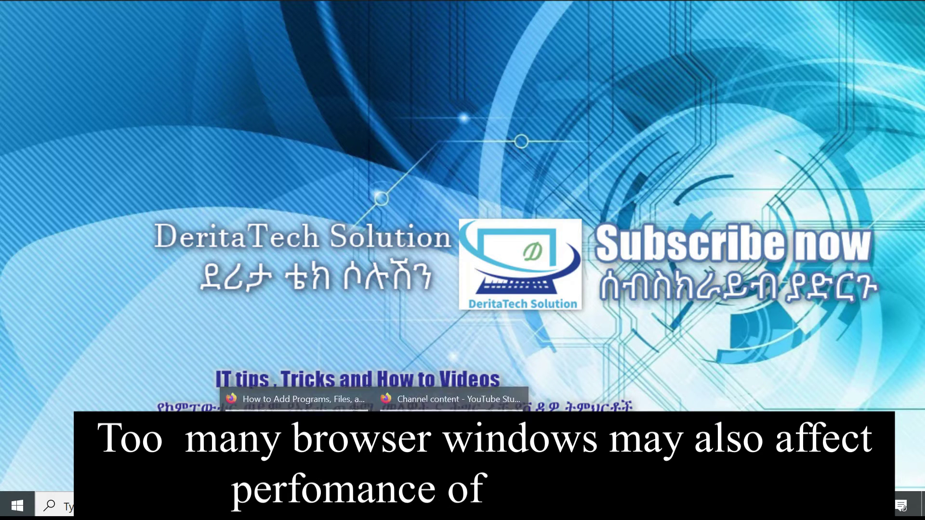
{"action": "left_click", "coordinate": [323, 395]}
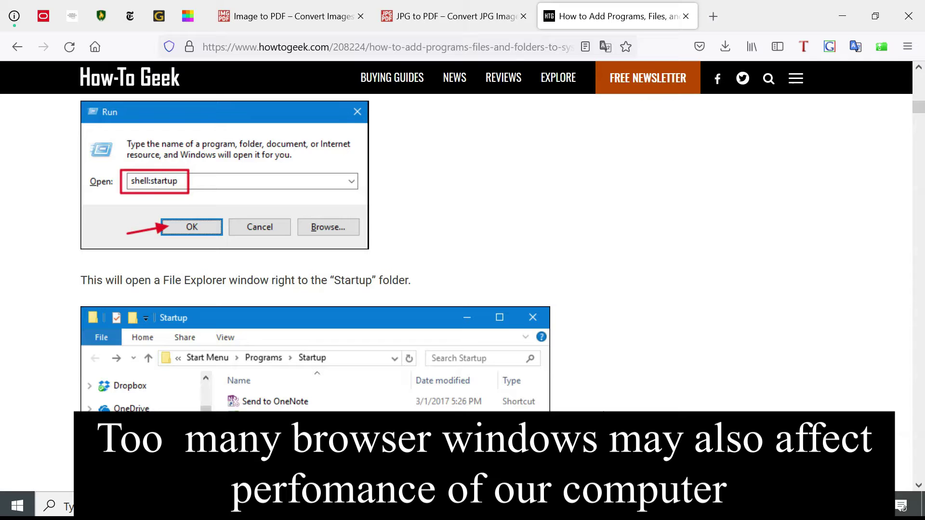
{"action": "key", "text": "super+d"}
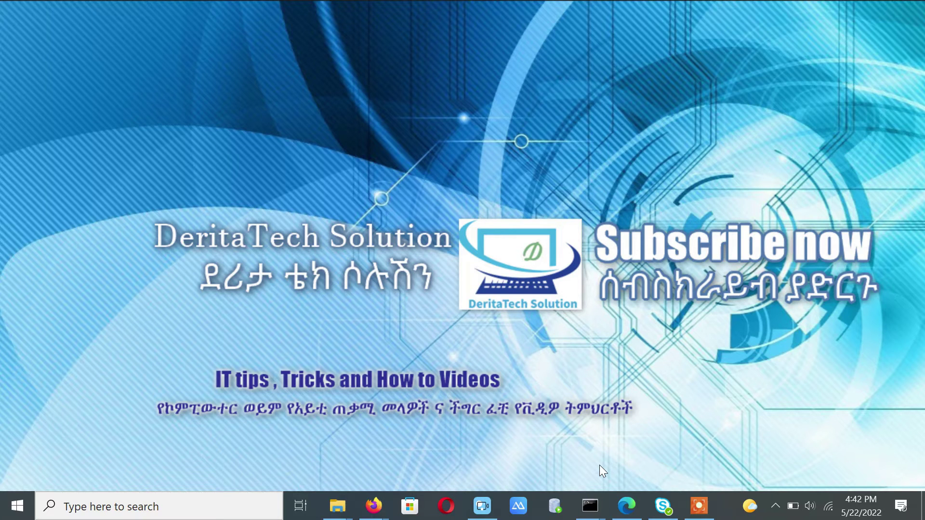